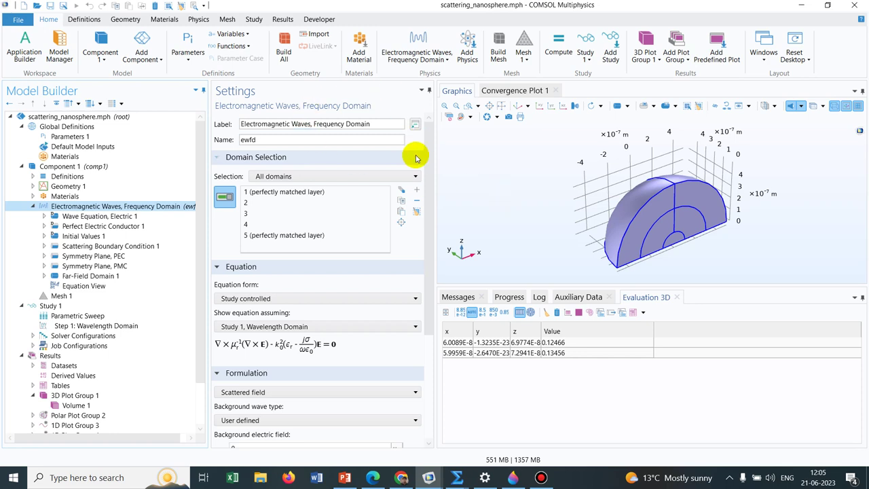
# Switch to gaussian_explosion.mph and display its Pressure Acoustics, Transient (actd) settings.
pyautogui.moveTo(429, 138); pyautogui.dragTo(435, 216)
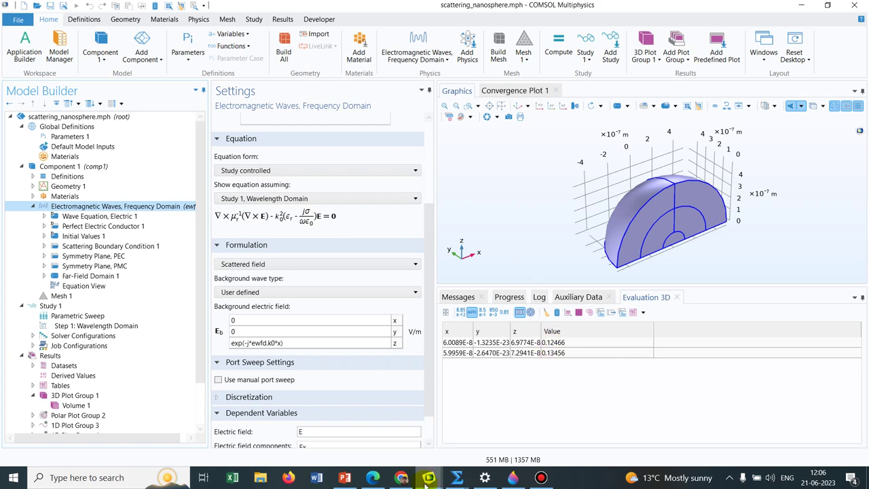
pyautogui.moveTo(429, 480)
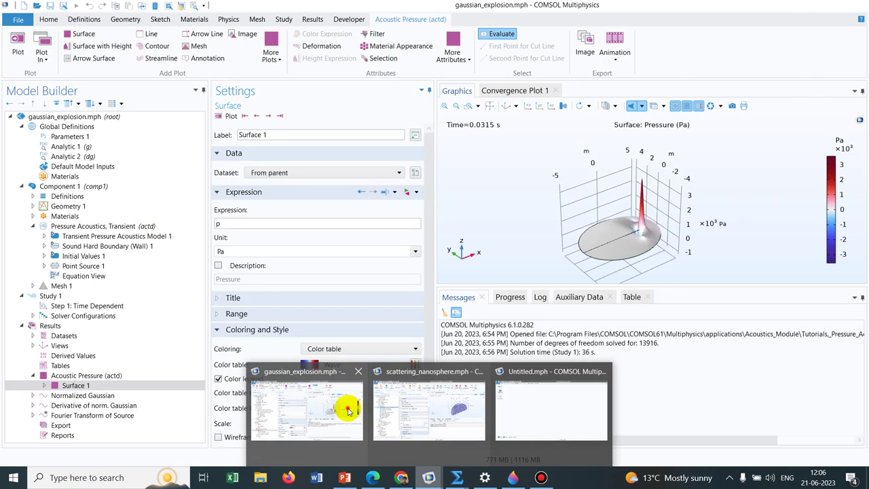
pyautogui.click(348, 409)
pyautogui.click(125, 229)
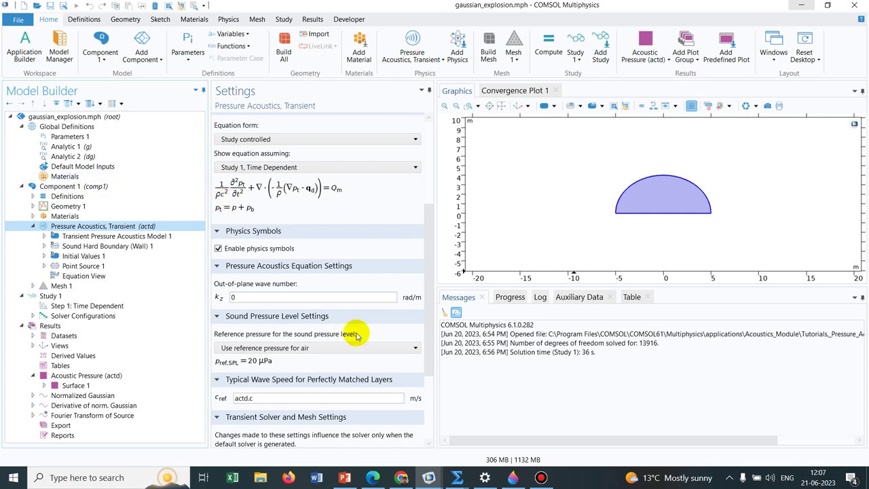
# Return to scattering_nanosphere.mph, rotate to a front-on view, and show Far-Field Domain 1 (domains 2 and 4).
pyautogui.moveTo(429, 477)
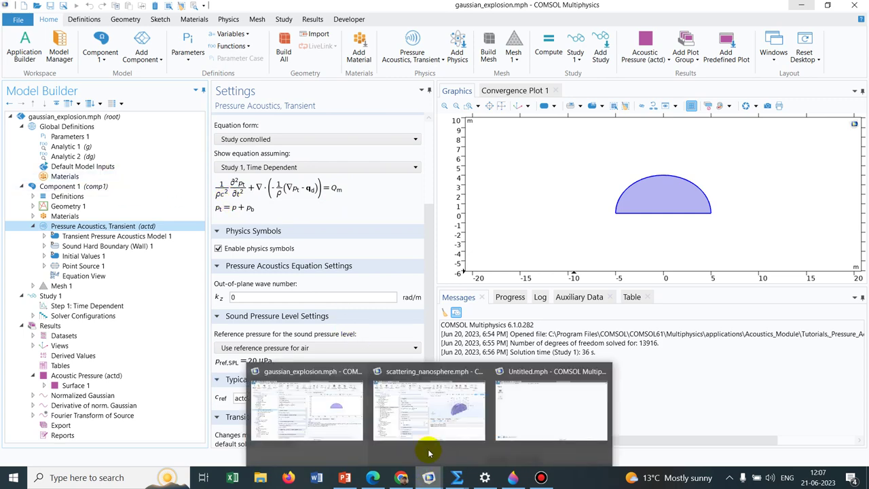
pyautogui.click(429, 421)
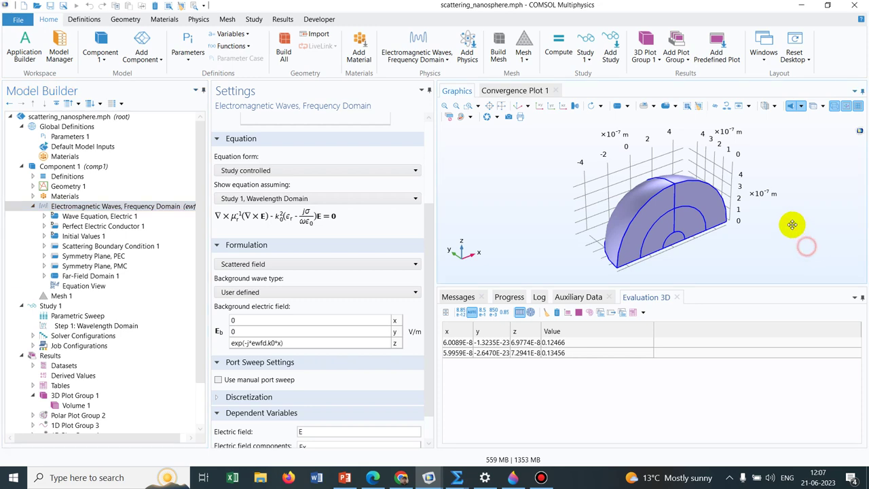
pyautogui.moveTo(794, 229); pyautogui.dragTo(672, 236)
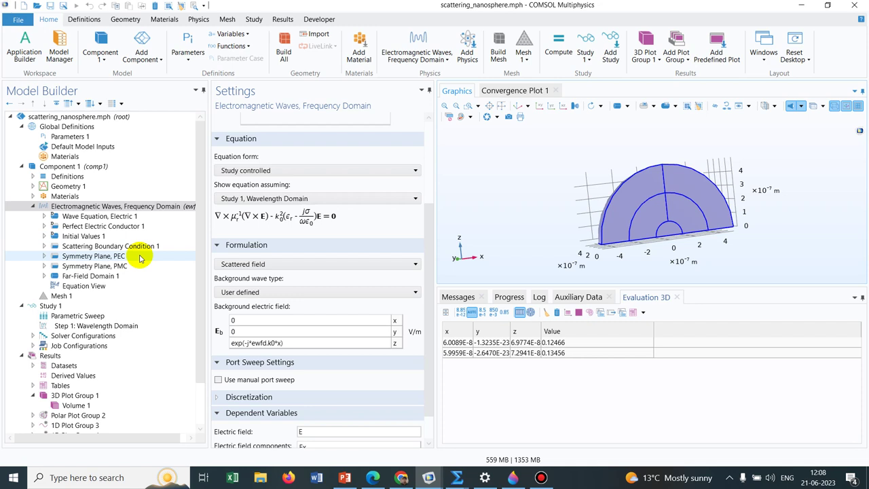
pyautogui.click(80, 276)
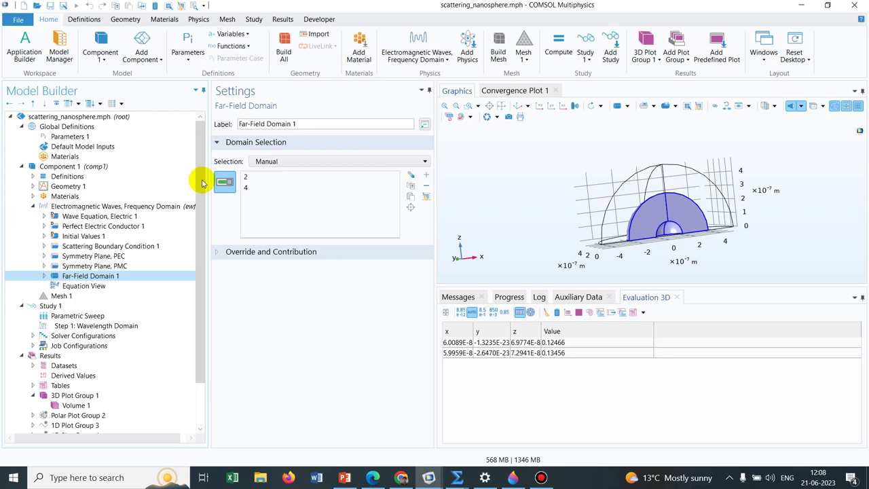
# Display Study 1's Parametric Sweep, which sweeps lda over range(400[nm],300[nm]/30,…).
pyautogui.moveTo(201, 181); pyautogui.dragTo(203, 230)
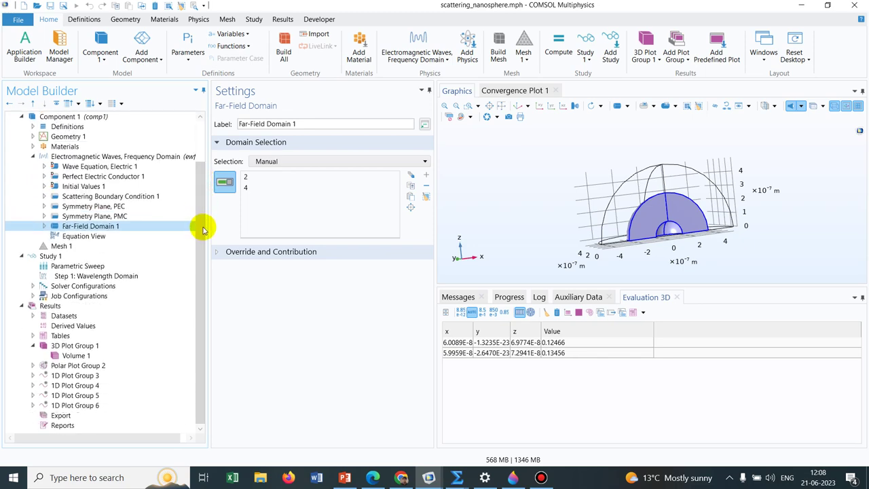
pyautogui.click(80, 266)
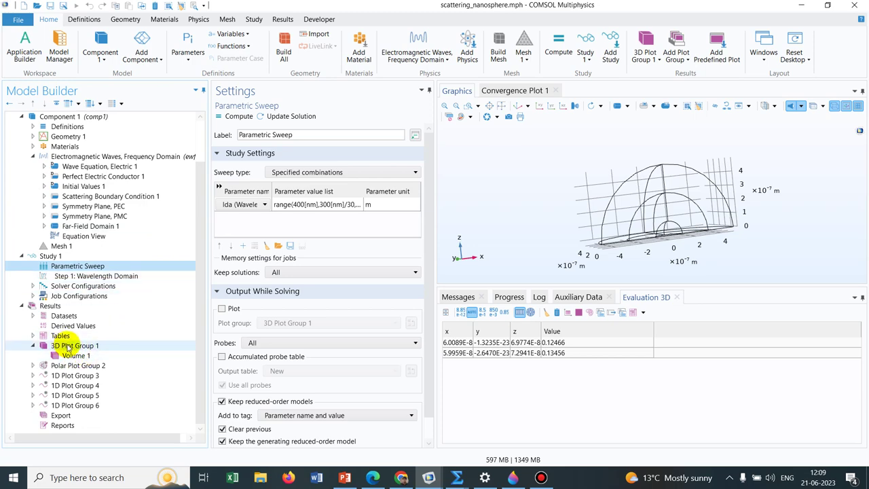
# In 3D Plot Group 1 > Volume 1, zoom to extents and plot Ex instead of the field magnitude.
pyautogui.click(67, 346)
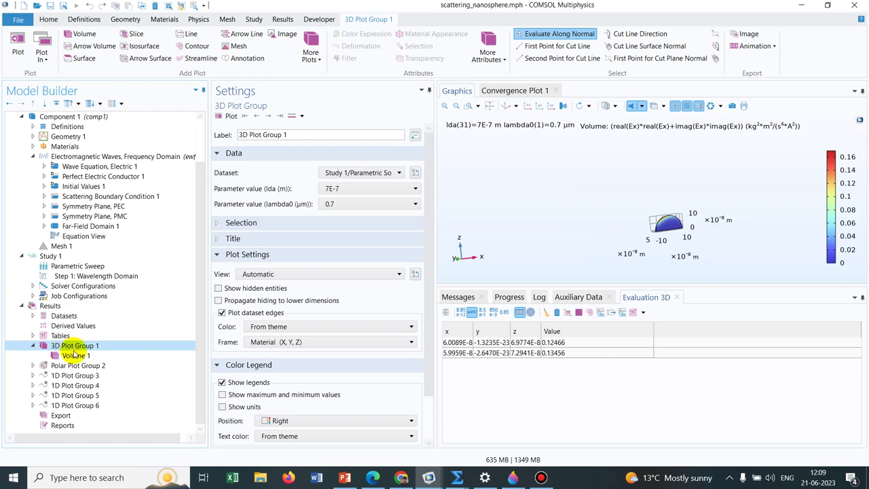
pyautogui.click(74, 355)
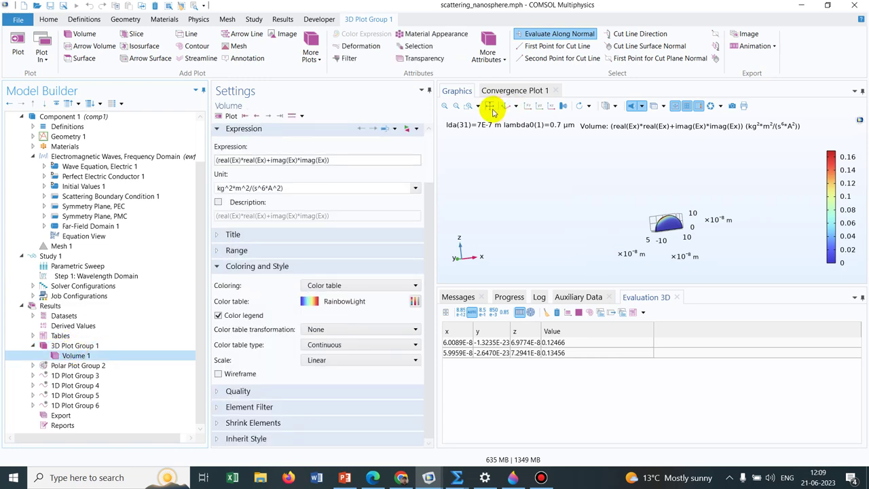
pyautogui.click(490, 106)
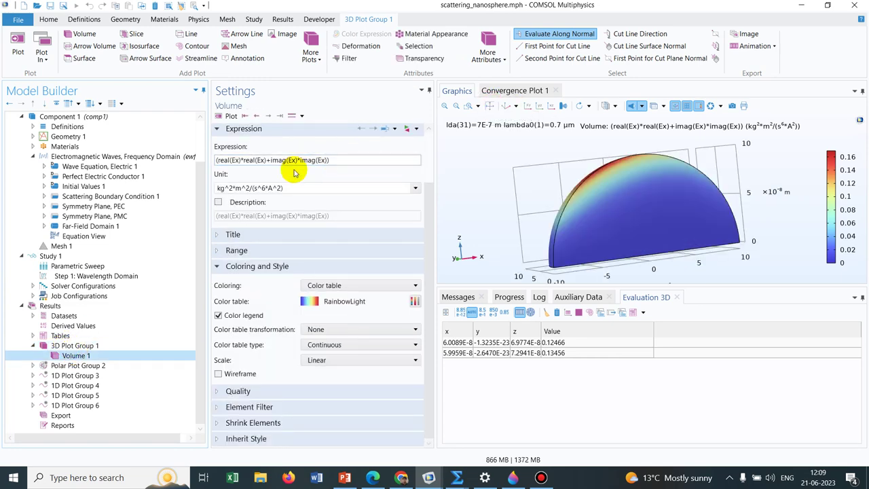
pyautogui.tripleClick(337, 159)
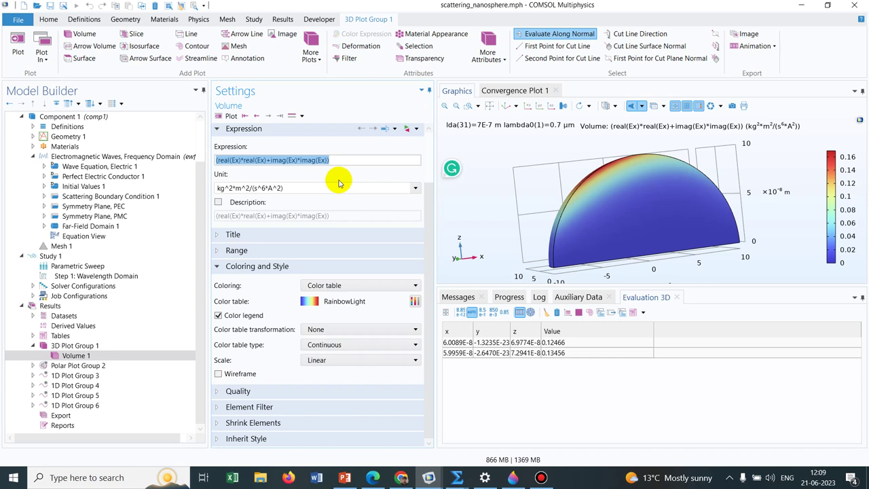
pyautogui.write('Ex')
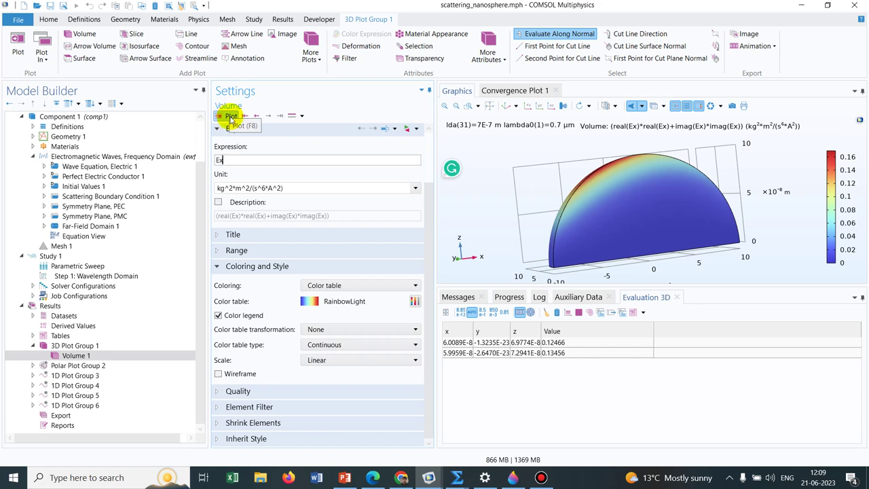
pyautogui.click(231, 117)
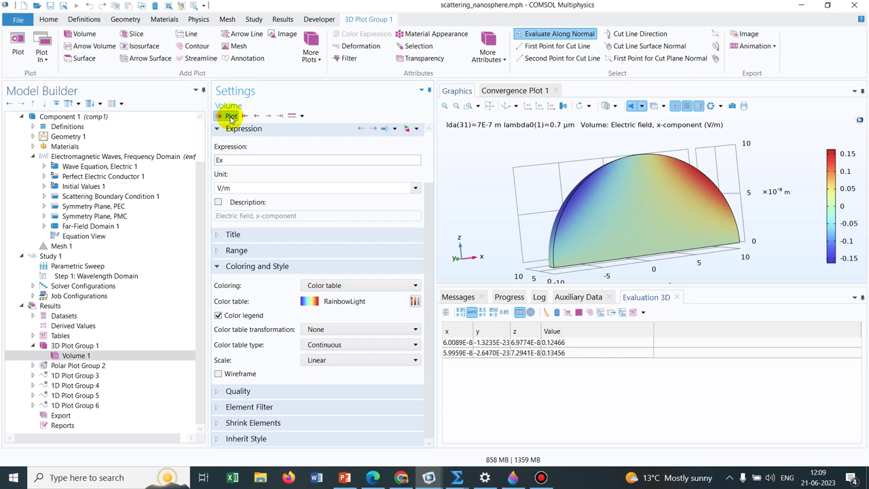
# Orbit to the hemisphere's dome and probe a point, adding Ex = 0.11109 to Evaluation 3D.
pyautogui.moveTo(725, 172); pyautogui.dragTo(695, 197)
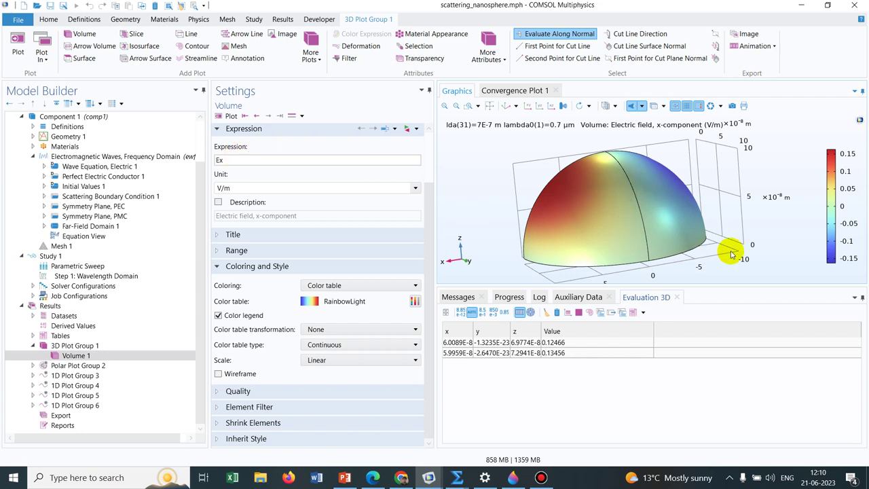
pyautogui.click(585, 182)
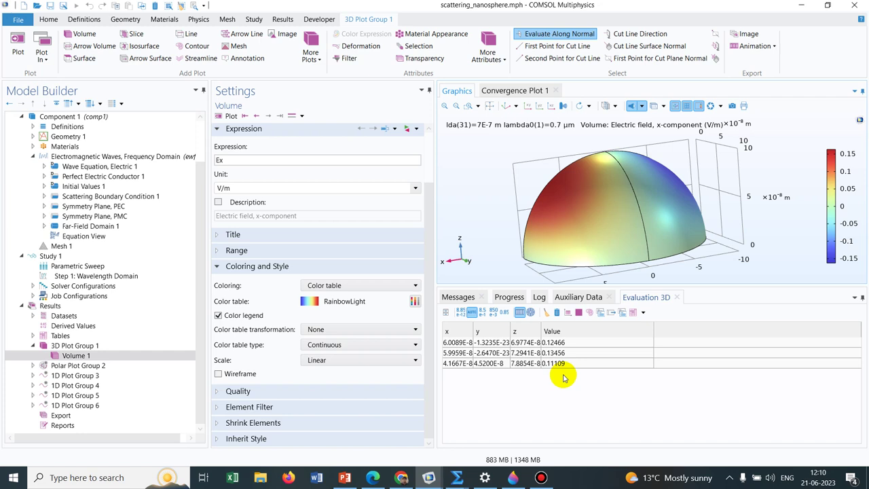
# Change the Volume 1 expression from Ex to real(Ex) and replot.
pyautogui.click(225, 162)
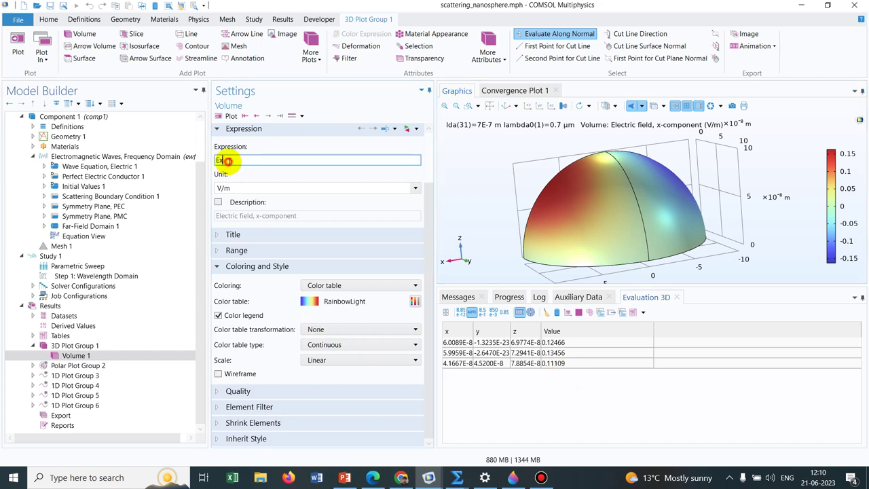
pyautogui.press('BackSpace')
pyautogui.press('BackSpace')
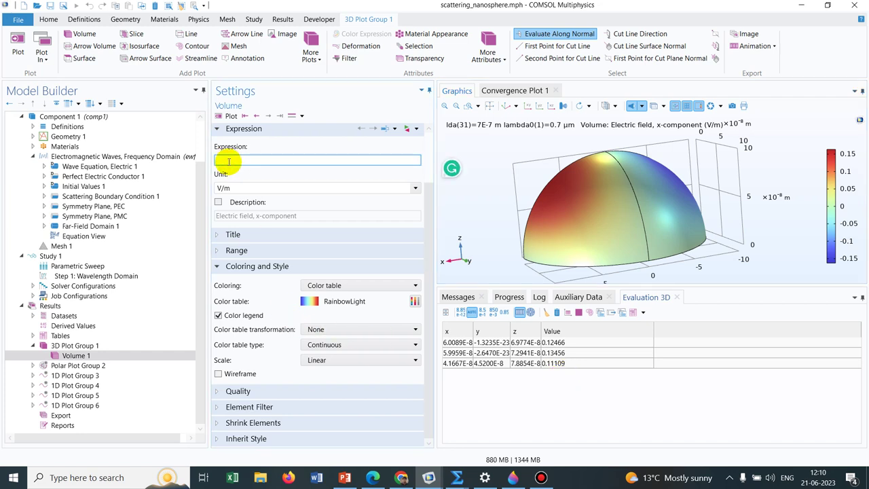
pyautogui.write('Re')
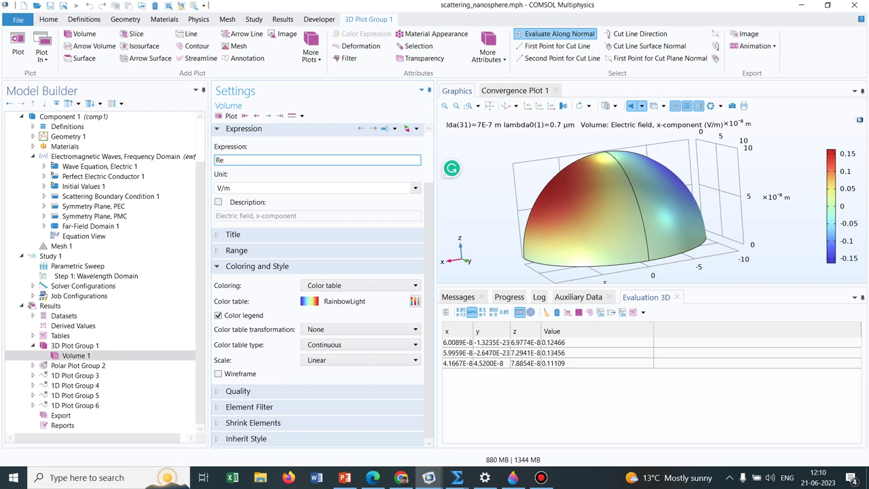
pyautogui.write('a')
pyautogui.press('BackSpace')
pyautogui.press('BackSpace')
pyautogui.press('BackSpace')
pyautogui.write('real(Ex')
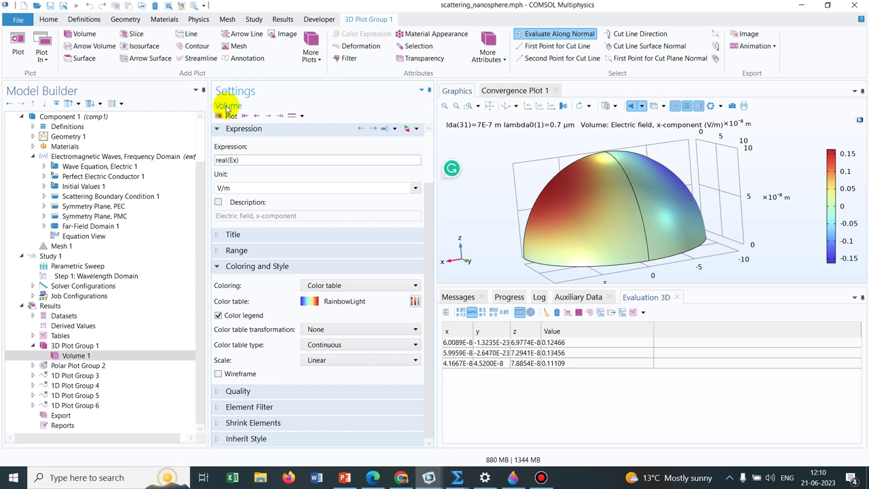
pyautogui.write(')')
pyautogui.click(231, 116)
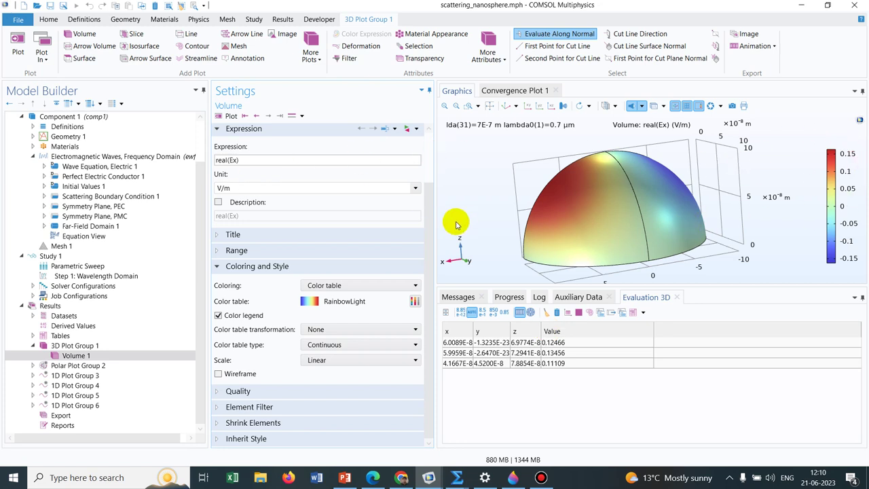
# Edit the expression to imag(Ex) and replot, showing values from 0 to about 0.35 V/m.
pyautogui.click(227, 160)
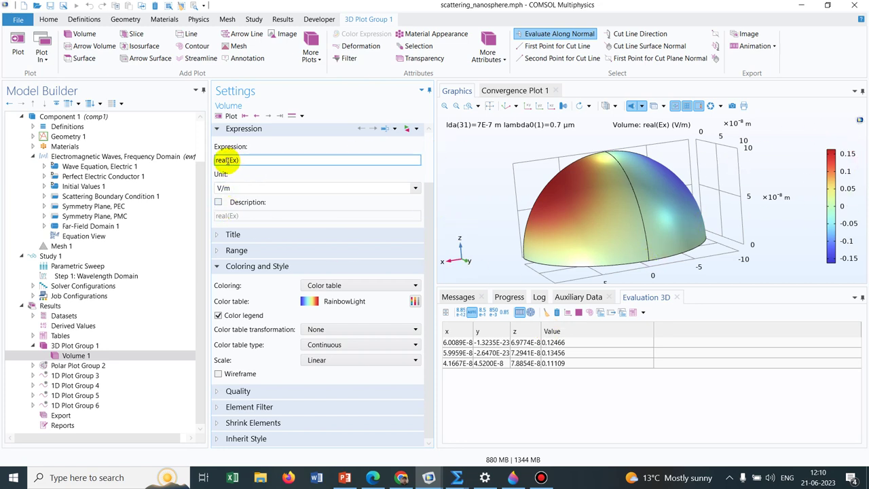
pyautogui.press('BackSpace')
pyautogui.press('BackSpace')
pyautogui.press('BackSpace')
pyautogui.press('BackSpace')
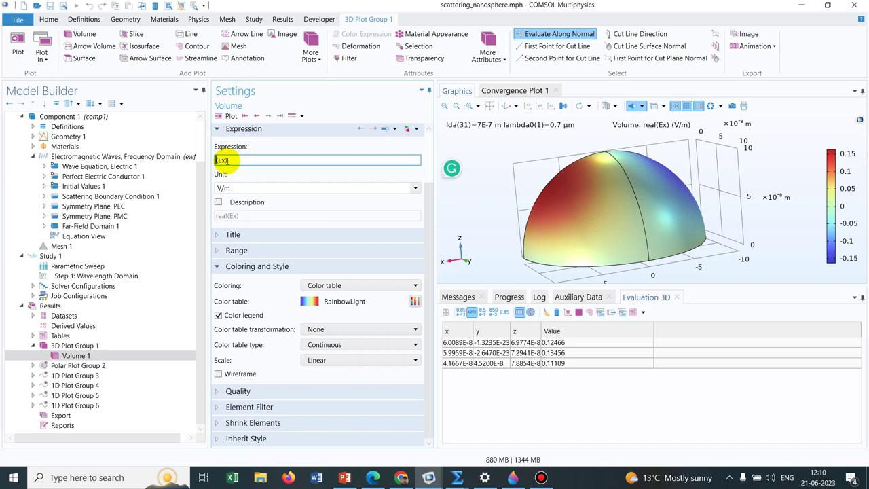
pyautogui.write('im')
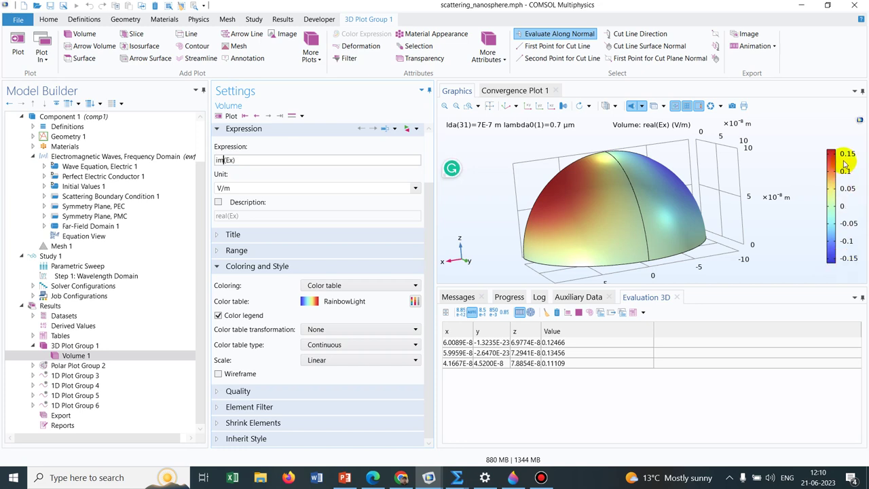
pyautogui.write('ag')
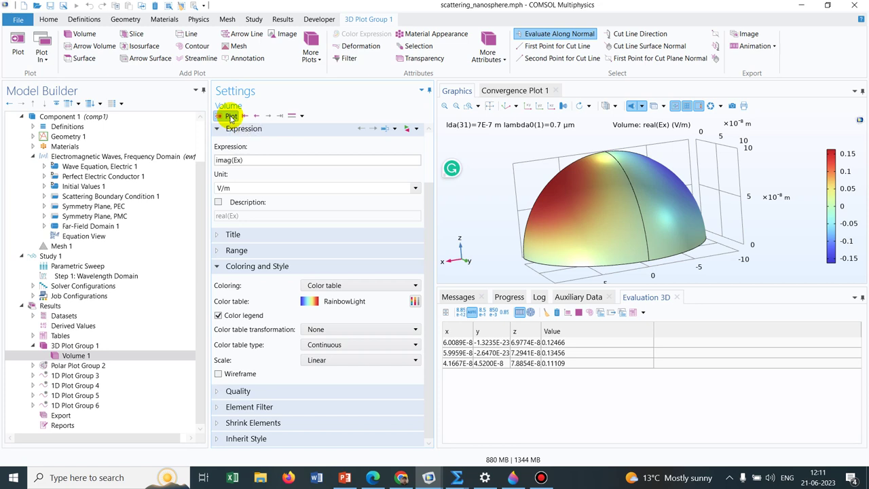
pyautogui.click(230, 116)
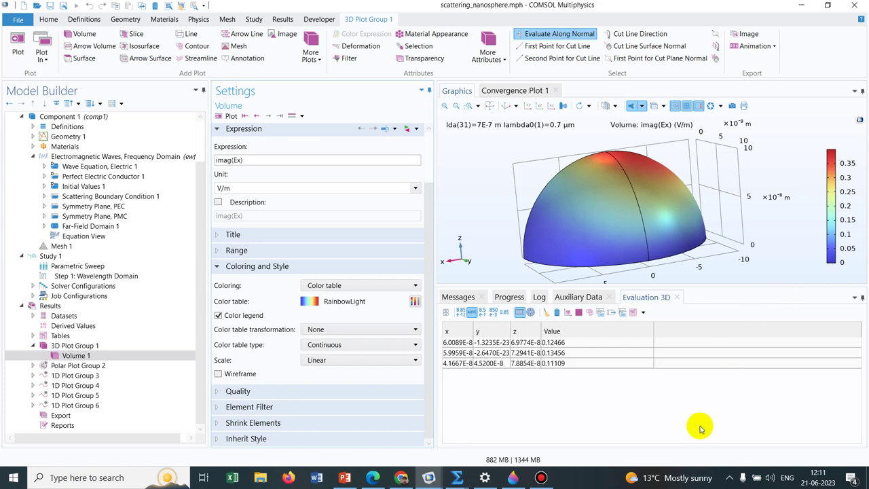
# Switch to the PowerPoint Presentation1 window to show the dielectric permittivity slides.
pyautogui.moveTo(344, 477)
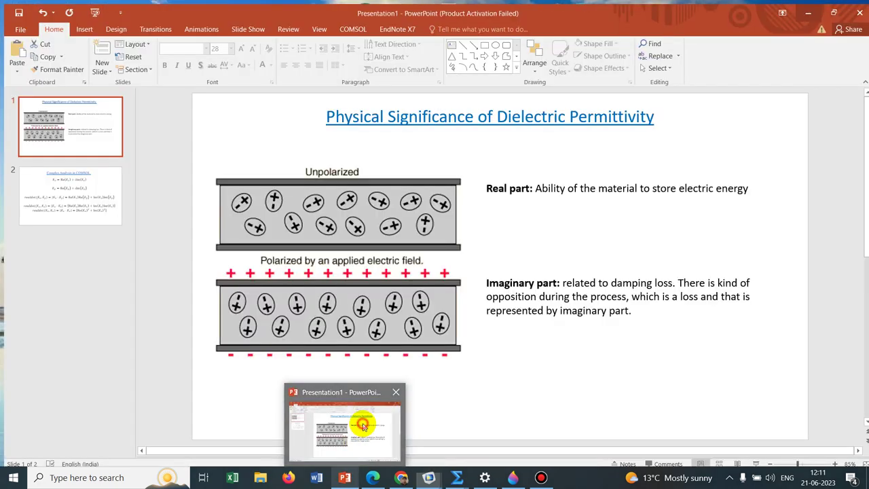
pyautogui.click(363, 426)
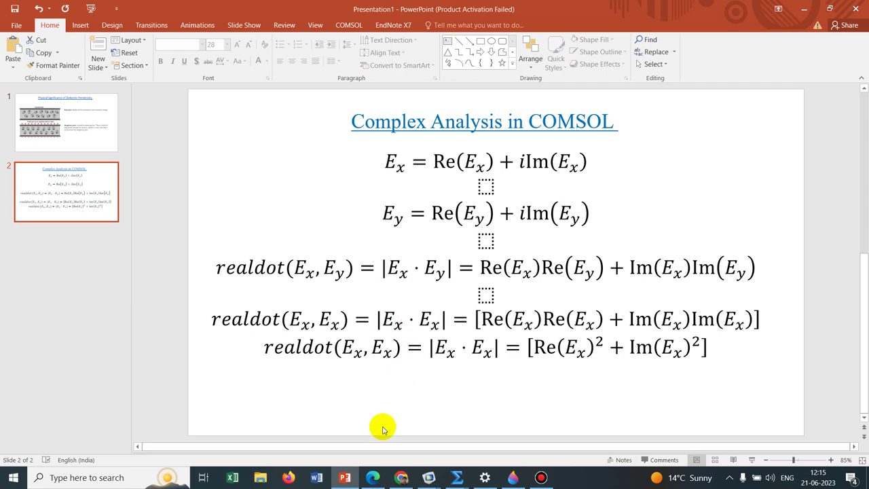
# Return to the scattering_nanosphere model window in COMSOL.
pyautogui.moveTo(429, 477)
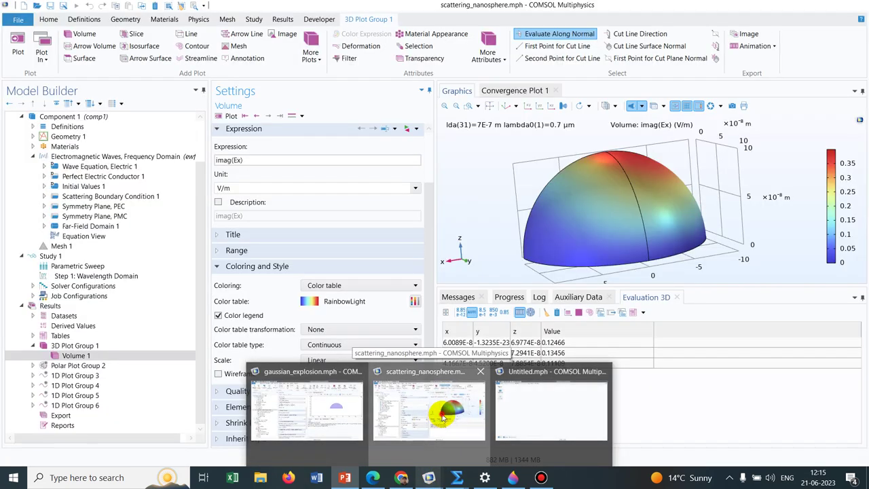
pyautogui.click(441, 415)
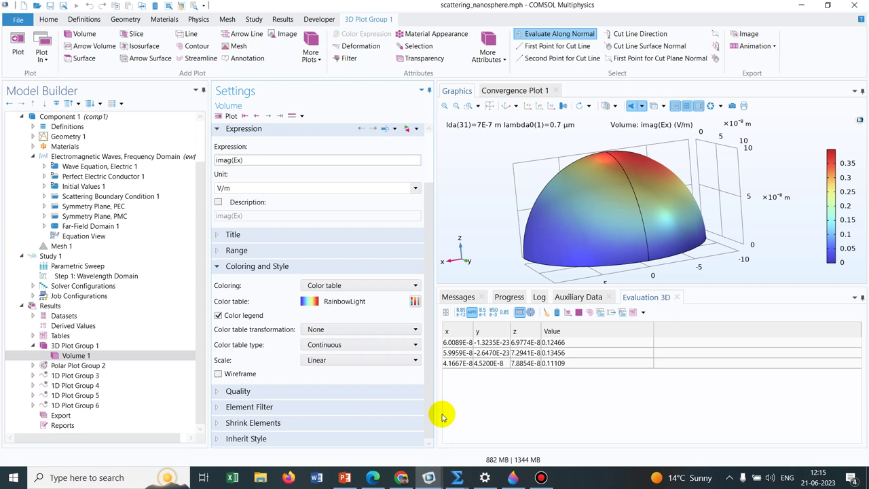
pyautogui.click(427, 247)
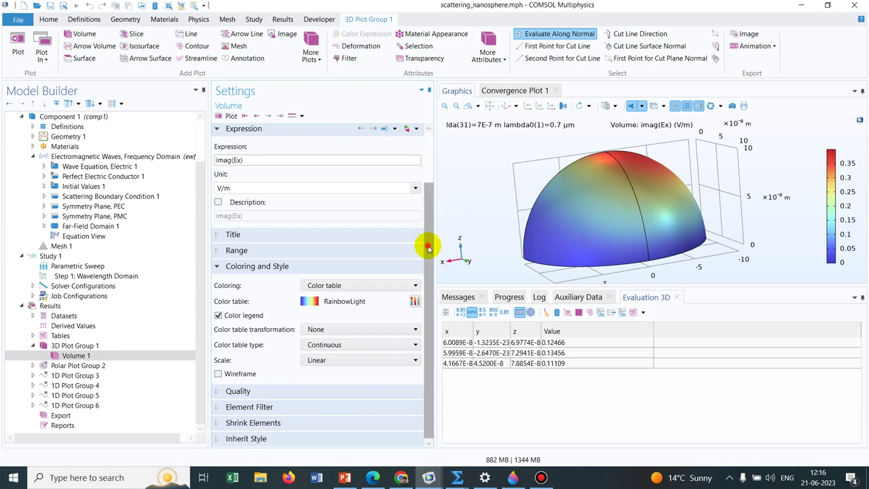
pyautogui.moveTo(427, 247); pyautogui.dragTo(429, 175)
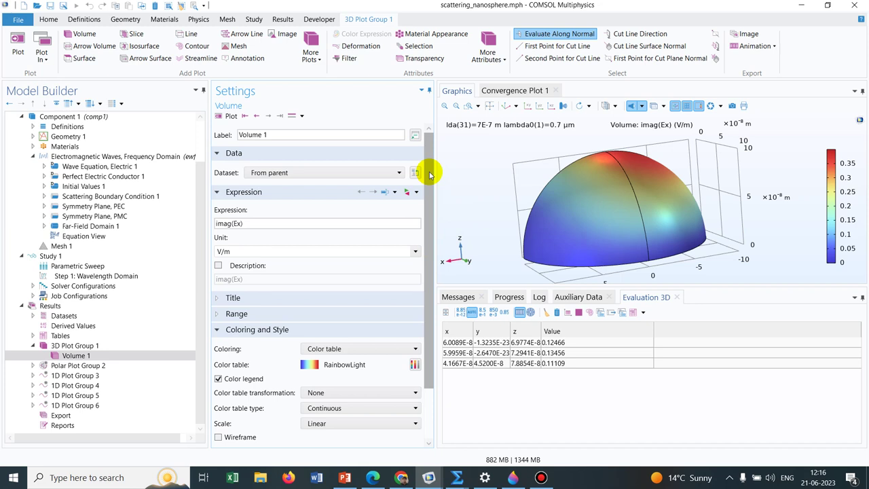
# Replace imag(Ex) with realdot(Ex,Ey) as the volume expression and replot.
pyautogui.click(251, 224)
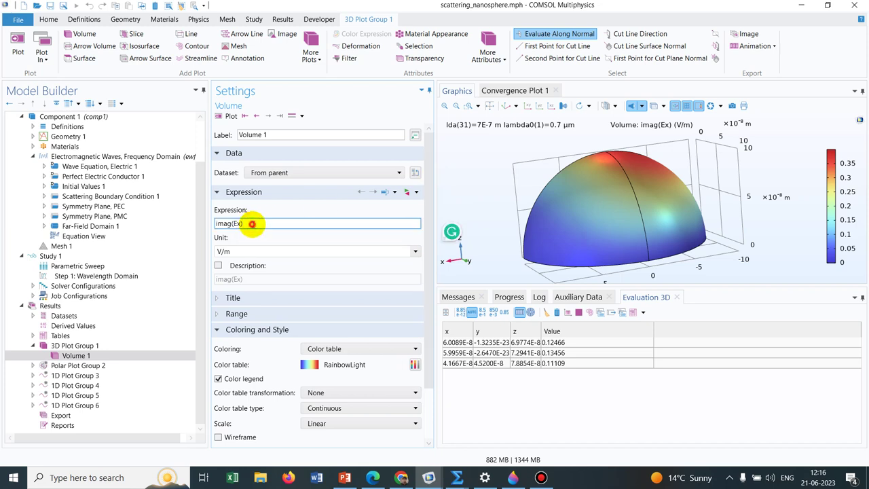
pyautogui.hotkey('ctrl', 'a')
pyautogui.press('BackSpace')
pyautogui.write('rea')
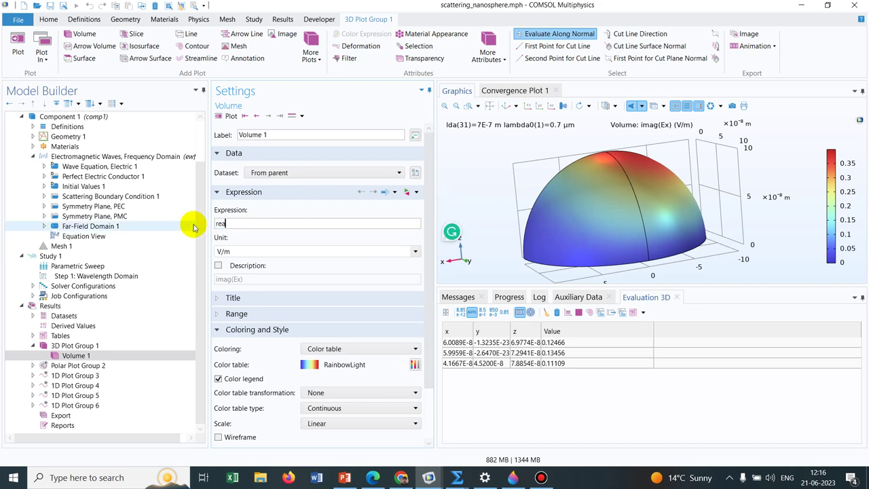
pyautogui.write('ldot(Ex,Ey)')
pyautogui.click(228, 117)
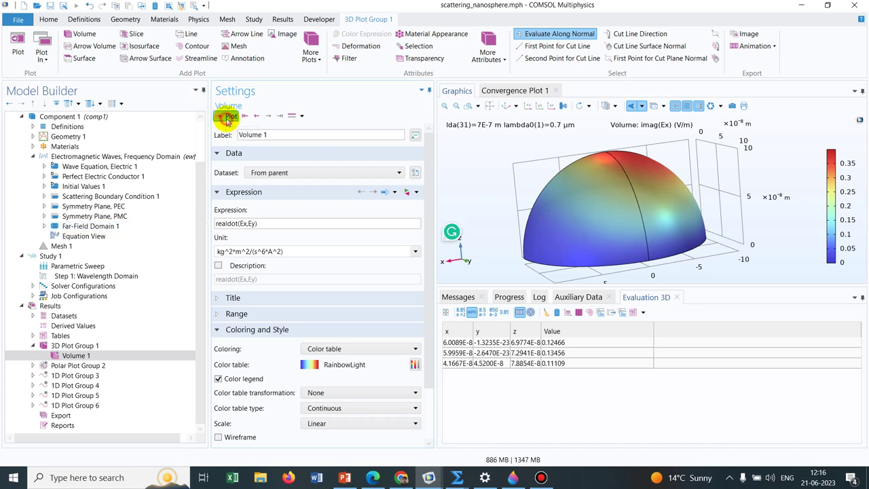
# Change the expression to realdot(Ex,Ez) and replot, giving values from about -0.1 to 0.1.
pyautogui.click(262, 223)
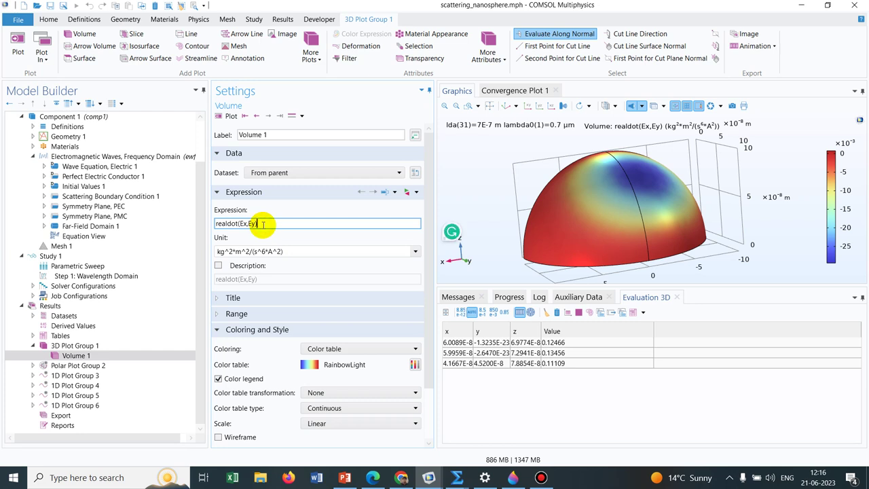
pyautogui.moveTo(262, 223); pyautogui.dragTo(254, 225)
pyautogui.press('BackSpace')
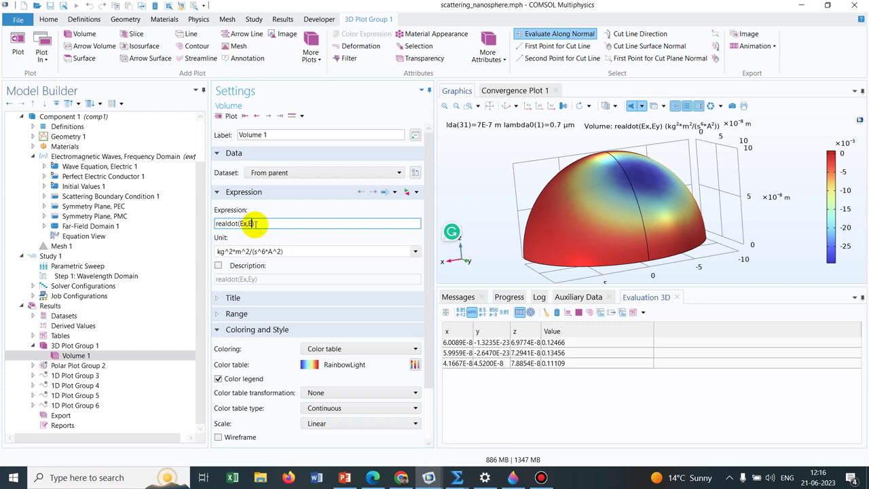
pyautogui.write('z')
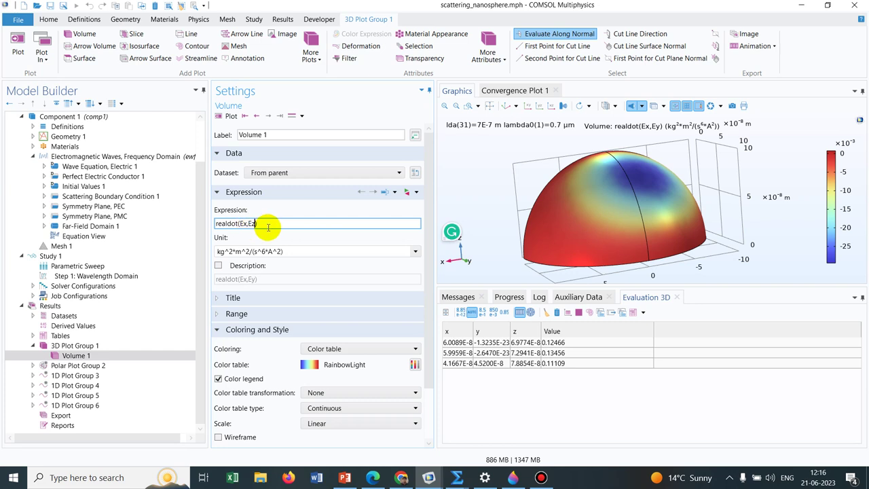
pyautogui.click(239, 146)
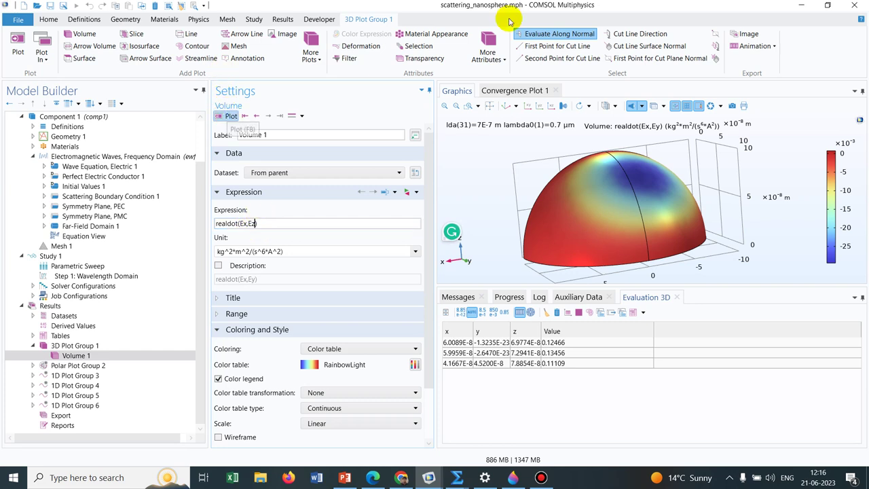
pyautogui.click(220, 224)
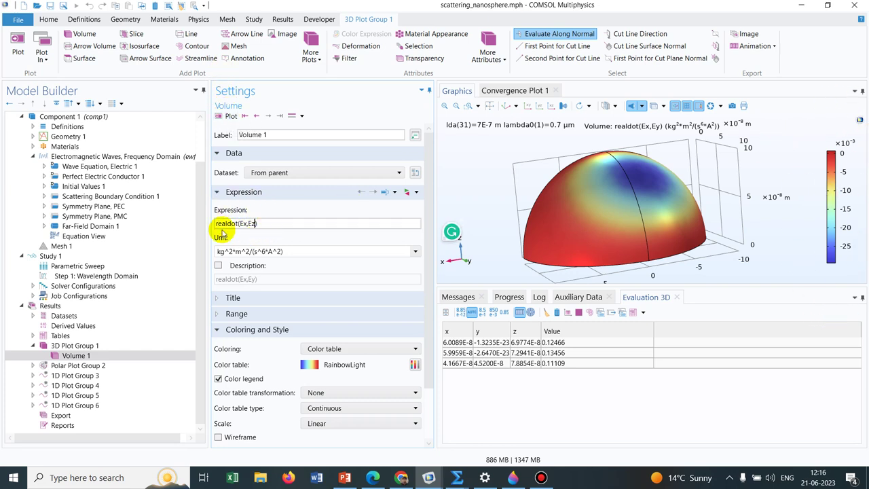
pyautogui.click(229, 116)
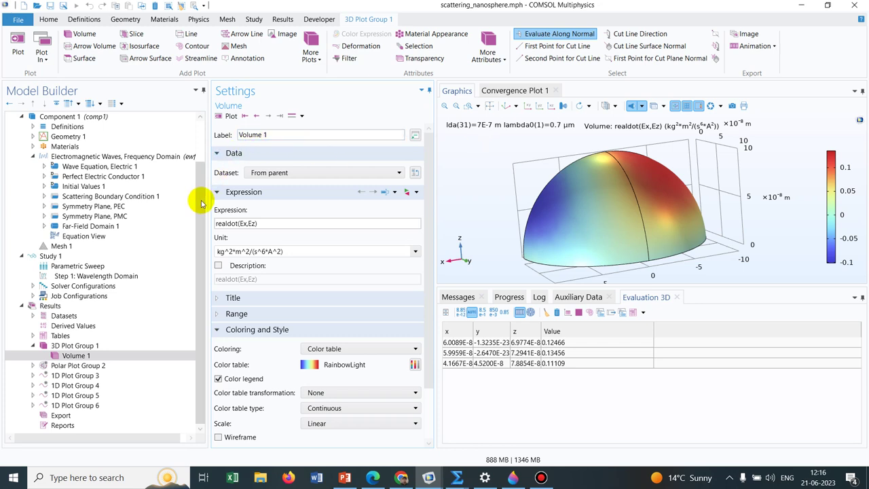
pyautogui.moveTo(201, 204); pyautogui.dragTo(201, 152)
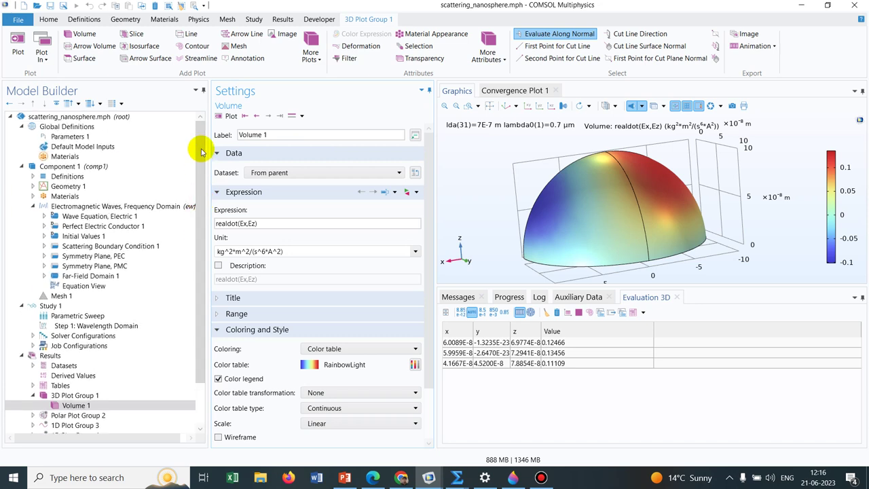